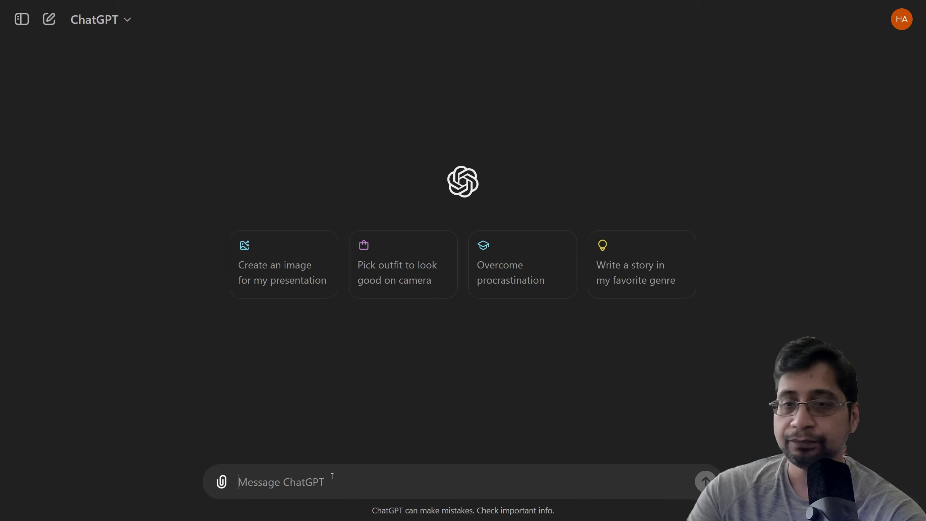
Ask ChatGPT to summarize Ali Abdaal's Feel-Good Productivity and read the seven-principle summary.
{"action": "type", "text": "Please help me with a book summary of Ali Abdaal's book \"Feel-Good Productivity: How to Do More of What Matters to You\""}
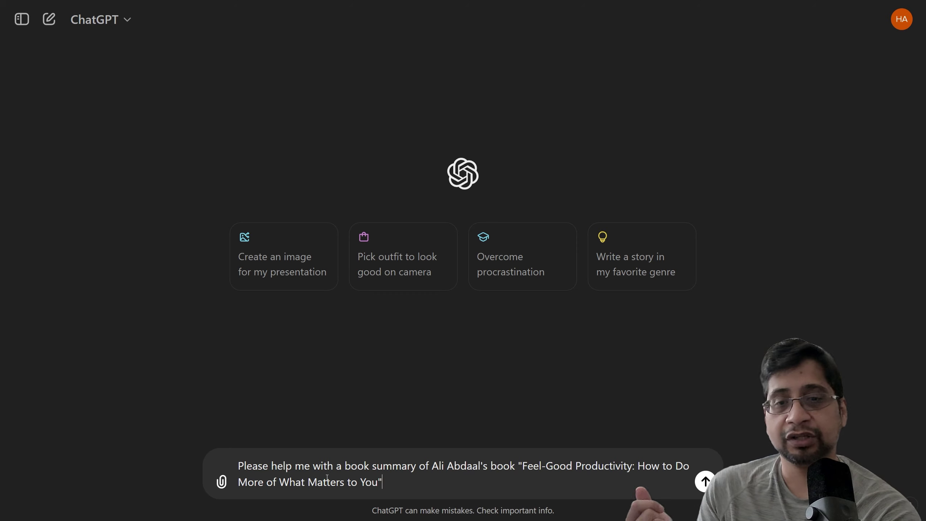
{"action": "key", "text": "Return"}
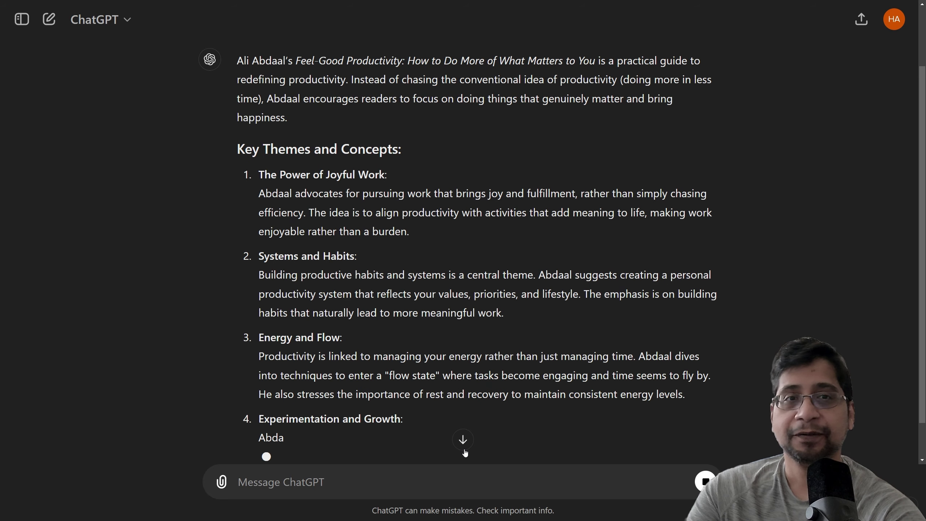
{"action": "scroll", "coordinate": [452, 434], "scroll_direction": "down", "scroll_amount": 3}
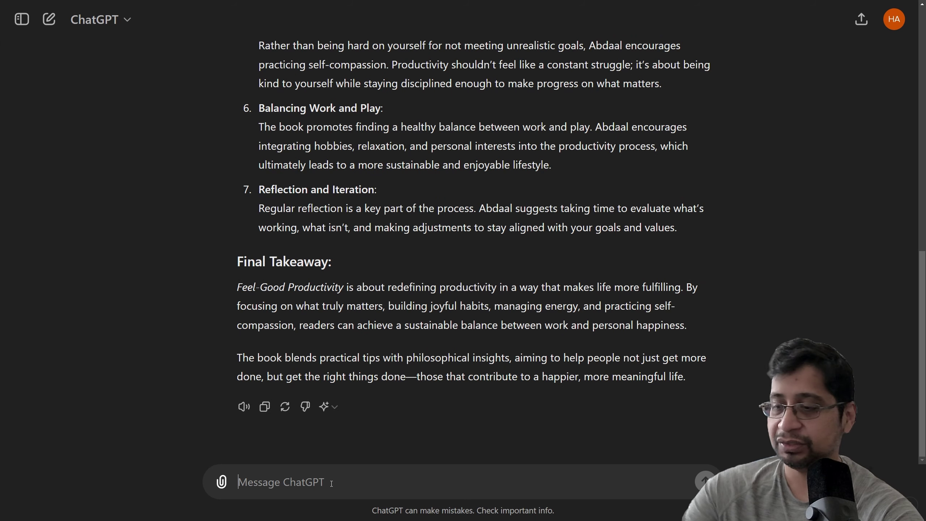
Request seven key takeaways from the Feel-Good Productivity summary and review the answer.
{"action": "type", "text": "Please help me with a key takeaways from this book summary"}
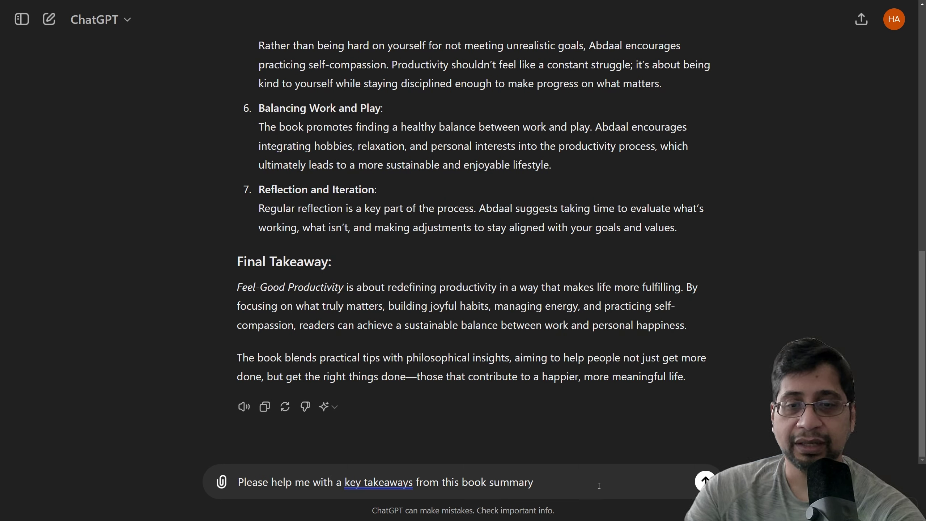
{"action": "left_click", "coordinate": [704, 481]}
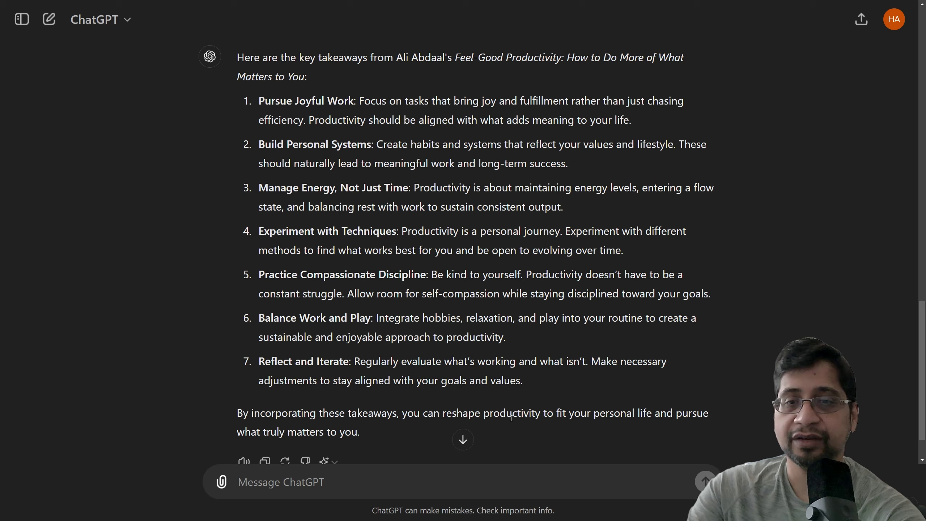
{"action": "scroll", "coordinate": [511, 418], "scroll_direction": "down", "scroll_amount": 2}
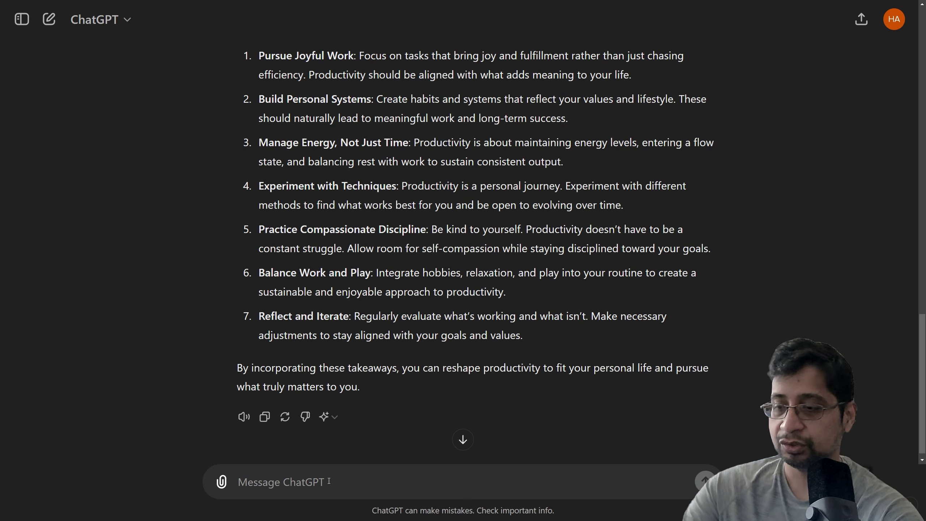
Ask for bulleted actionable steps under each of the seven takeaways.
{"action": "type", "text": "Please help me with actionable steps from these key takeaways"}
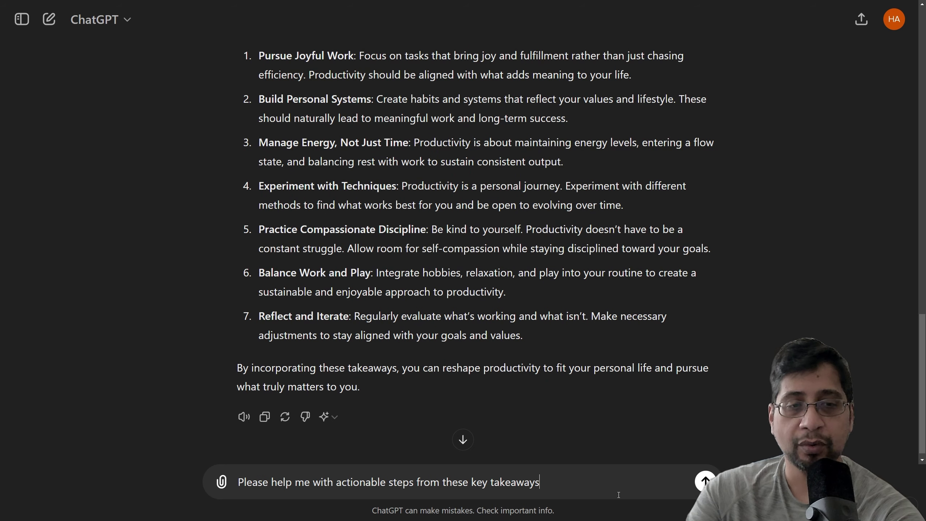
{"action": "key", "text": "Return"}
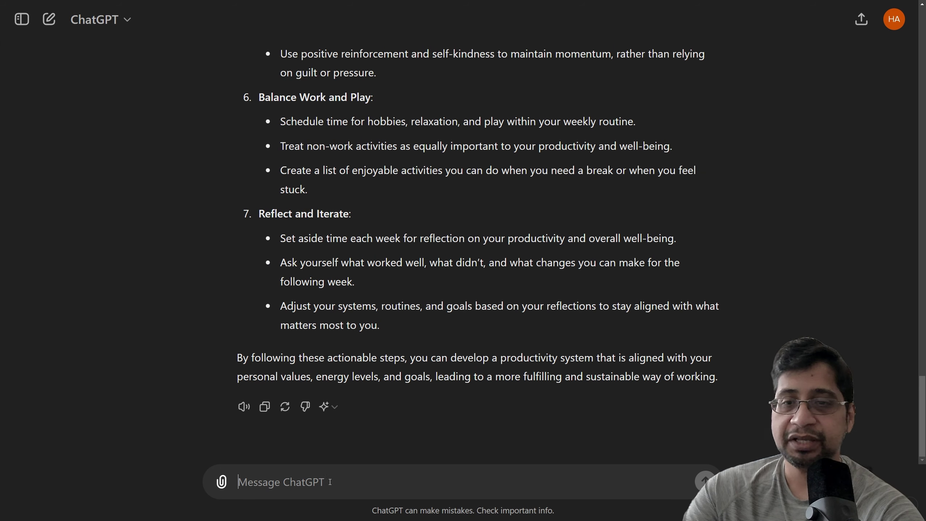
Request a four-week study plan from the takeaways and actions, then review the whole response.
{"action": "type", "text": "Please help me with a study plan by following the key takeaways and actionable steps"}
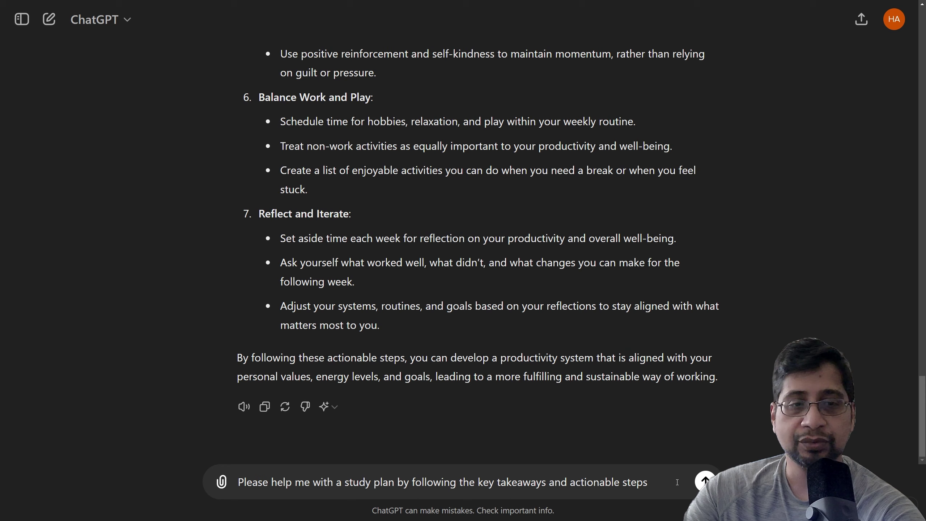
{"action": "key", "text": "Return"}
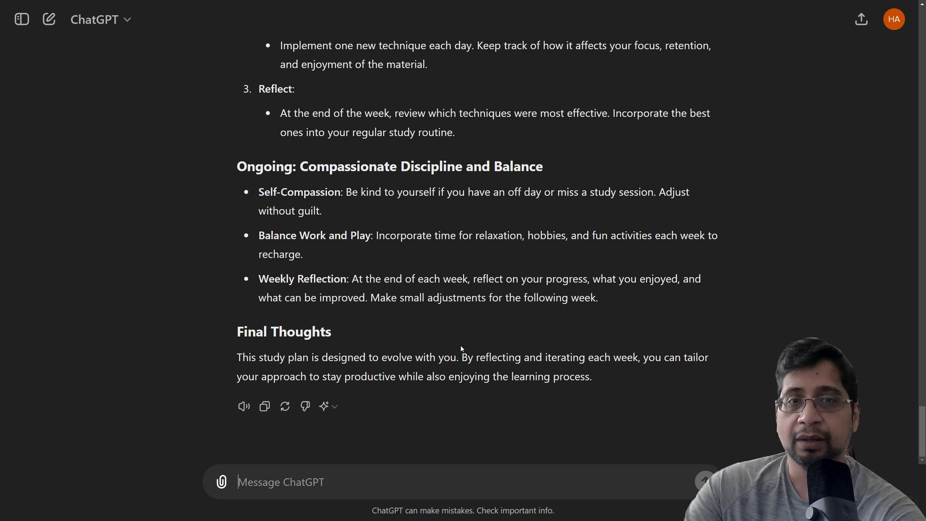
{"action": "scroll", "coordinate": [462, 348], "scroll_direction": "up", "scroll_amount": 3}
{"action": "scroll", "coordinate": [461, 349], "scroll_direction": "up", "scroll_amount": 1}
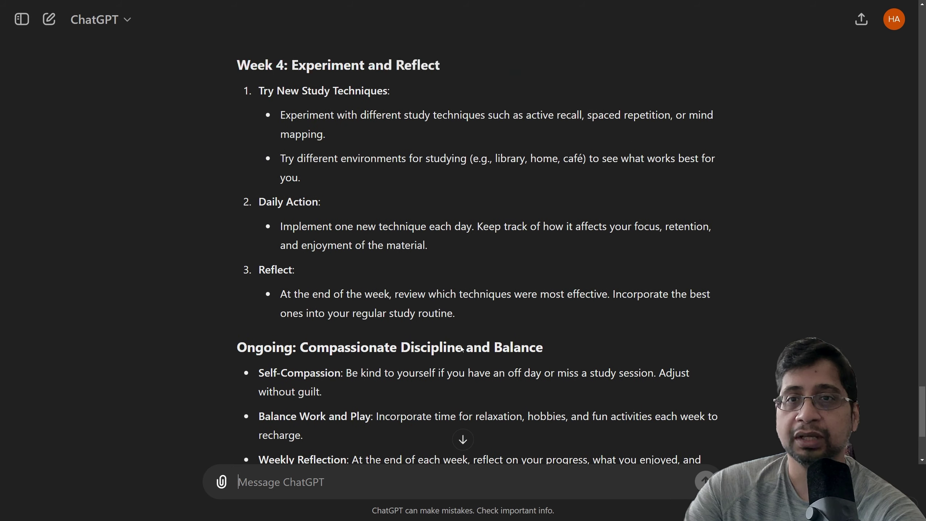
{"action": "scroll", "coordinate": [461, 349], "scroll_direction": "up", "scroll_amount": 2}
{"action": "scroll", "coordinate": [462, 349], "scroll_direction": "down", "scroll_amount": 1}
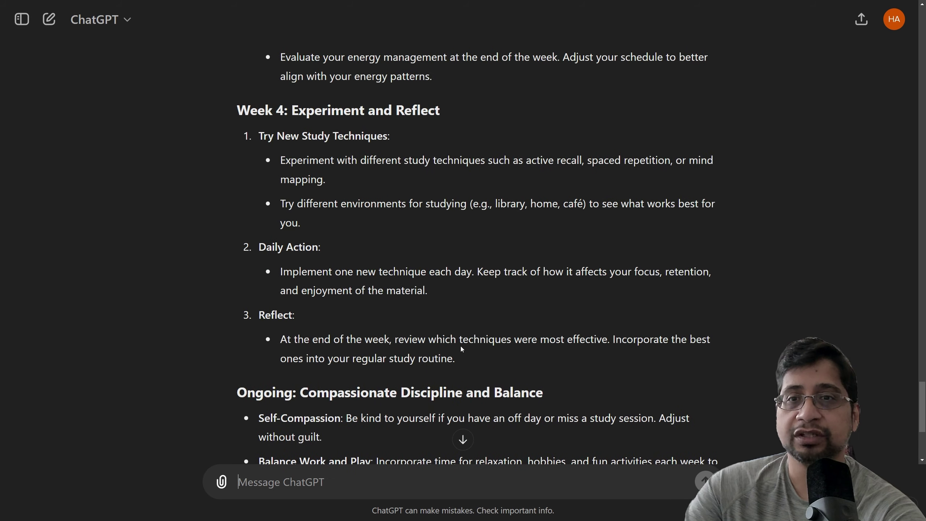
{"action": "scroll", "coordinate": [462, 349], "scroll_direction": "up", "scroll_amount": 11}
{"action": "scroll", "coordinate": [460, 347], "scroll_direction": "up", "scroll_amount": 18}
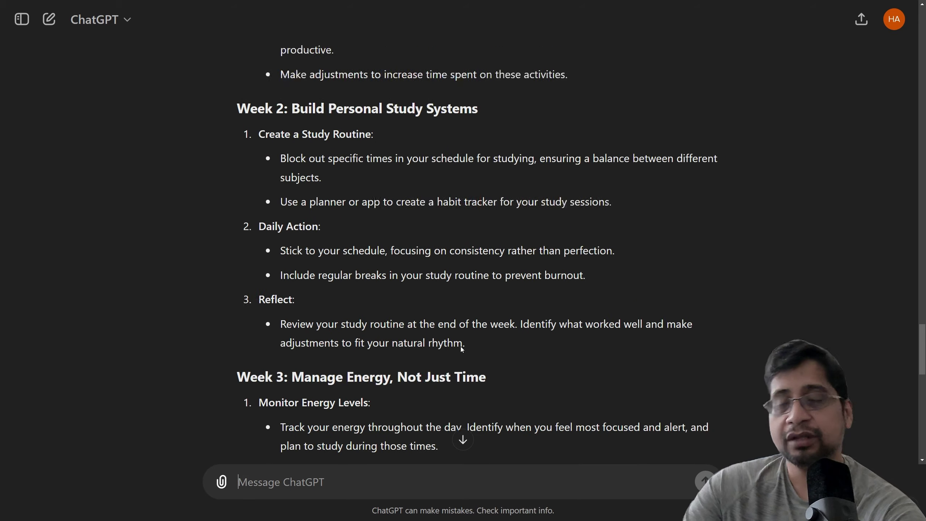
{"action": "scroll", "coordinate": [461, 351], "scroll_direction": "up", "scroll_amount": 8}
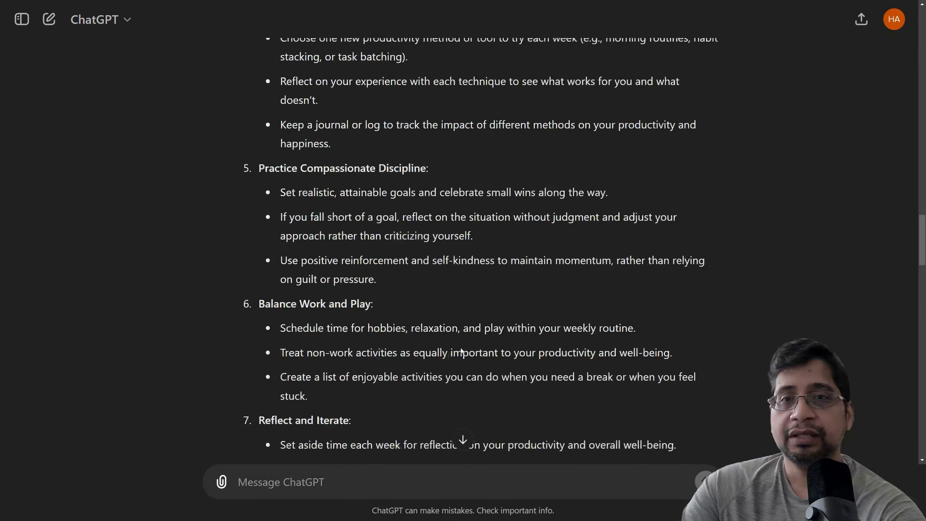
{"action": "scroll", "coordinate": [461, 348], "scroll_direction": "up", "scroll_amount": 9}
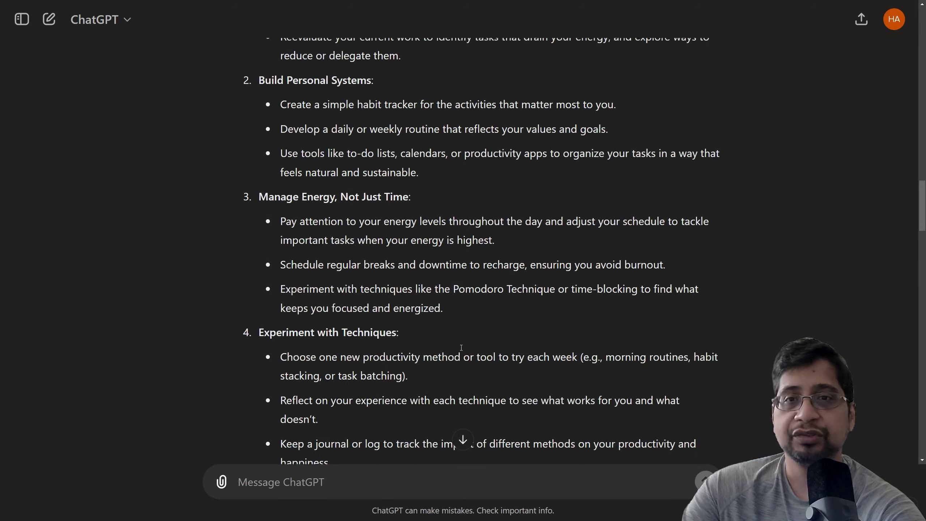
{"action": "scroll", "coordinate": [461, 348], "scroll_direction": "down", "scroll_amount": 20}
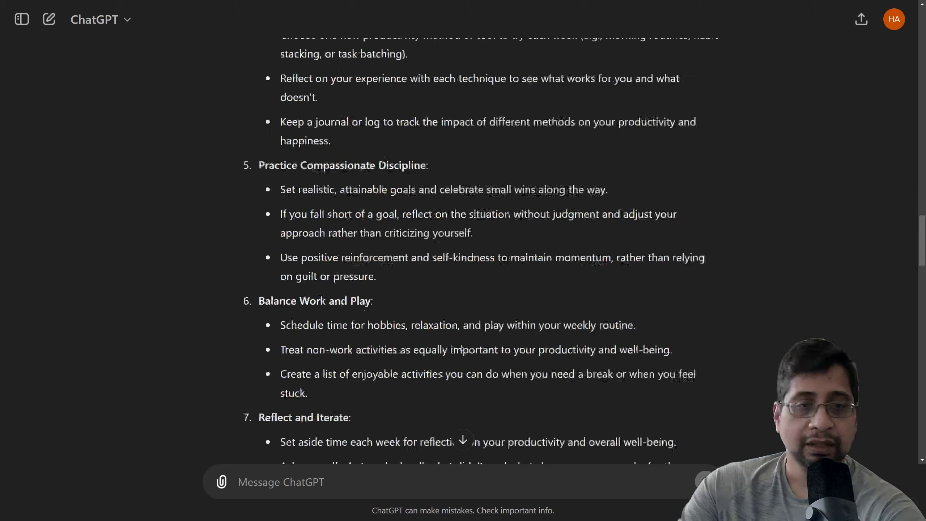
{"action": "scroll", "coordinate": [461, 347], "scroll_direction": "down", "scroll_amount": 20}
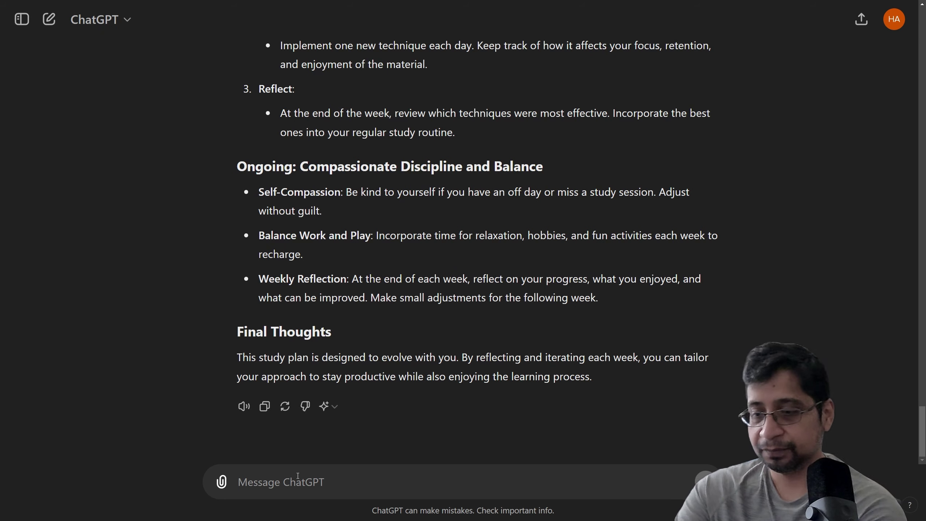
Send 'Please share the prompts I entered in this chat' to list all five prompts.
{"action": "type", "text": "Please let"}
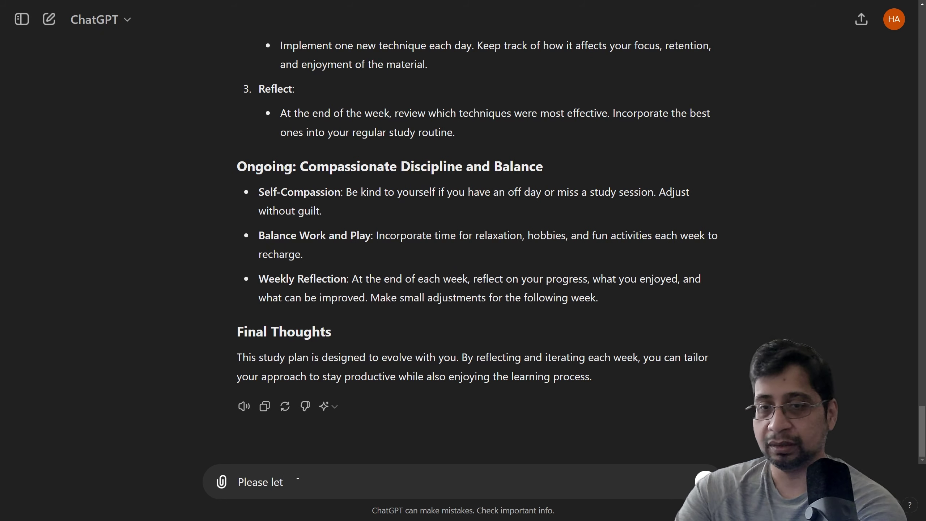
{"action": "type", "text": " me"}
{"action": "key", "text": "BackSpace"}
{"action": "key", "text": "BackSpace"}
{"action": "key", "text": "BackSpace"}
{"action": "key", "text": "BackSpace"}
{"action": "key", "text": "BackSpace"}
{"action": "key", "text": "BackSpace"}
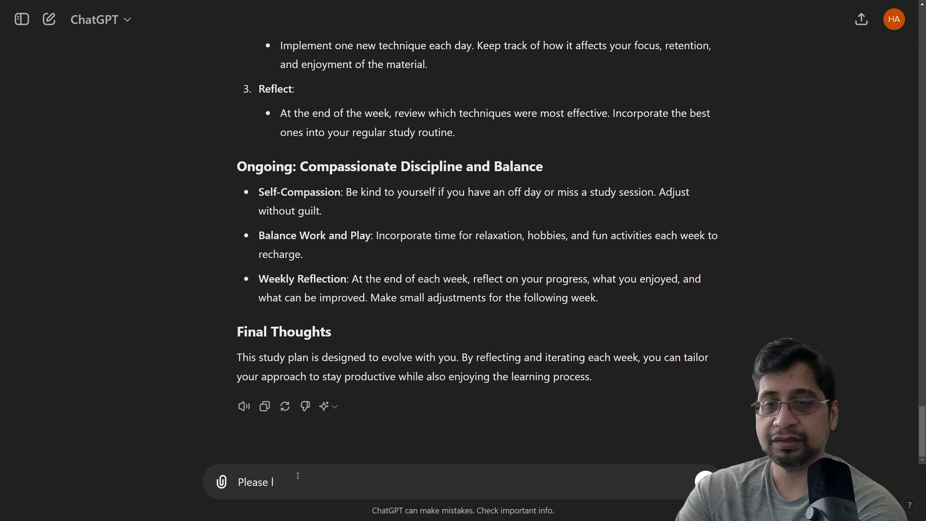
{"action": "type", "text": "sh"}
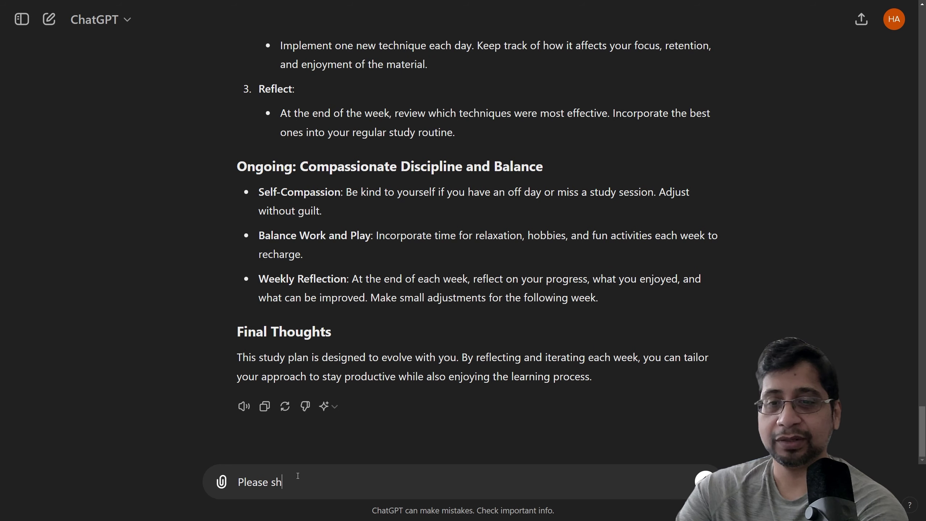
{"action": "type", "text": "are the pro"}
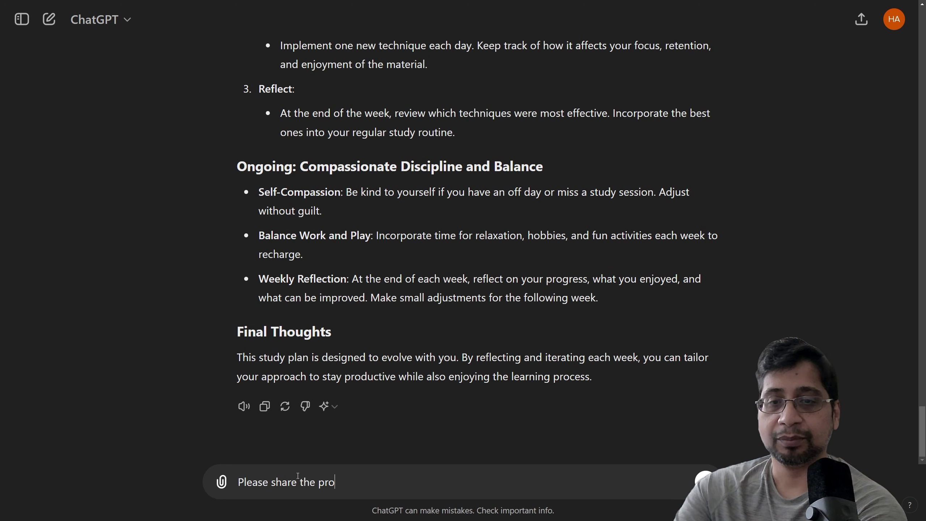
{"action": "type", "text": "mopts I"}
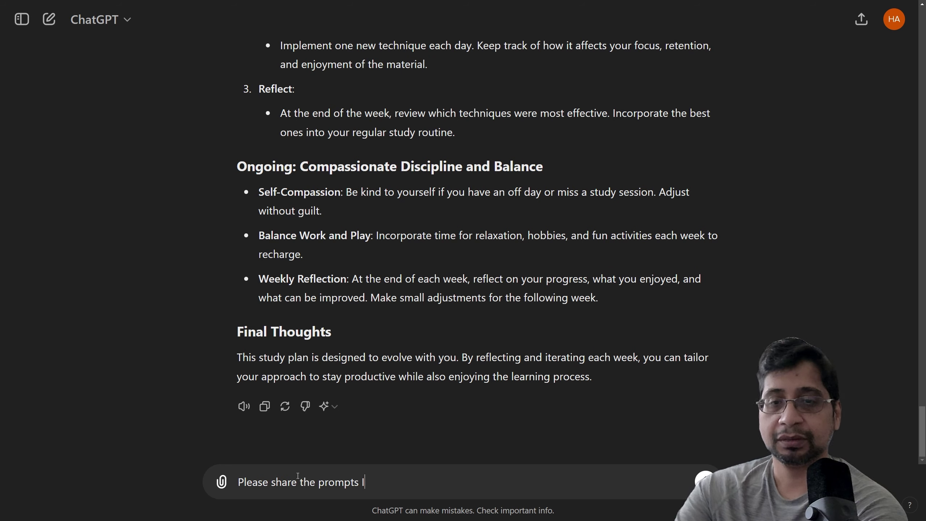
{"action": "type", "text": " entered in ths"}
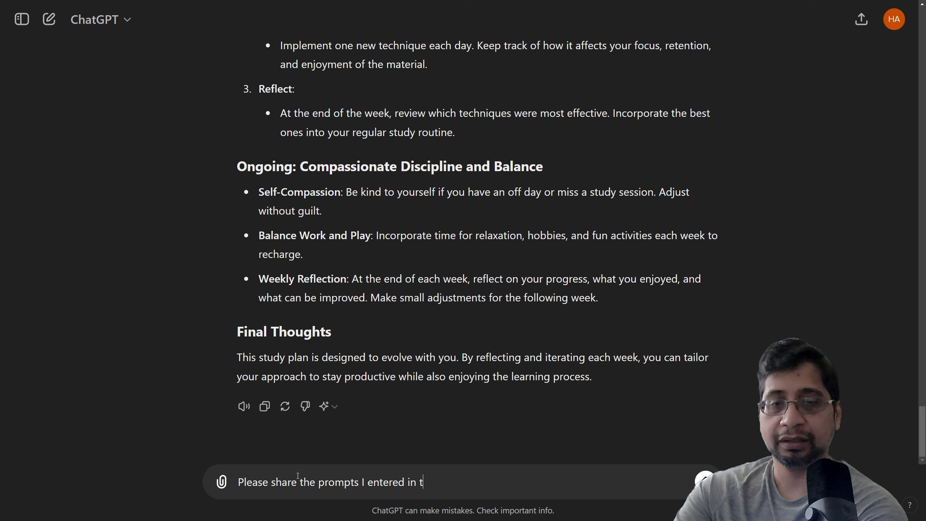
{"action": "key", "text": "BackSpace"}
{"action": "key", "text": "BackSpace"}
{"action": "type", "text": "is chat"}
{"action": "key", "text": "Return"}
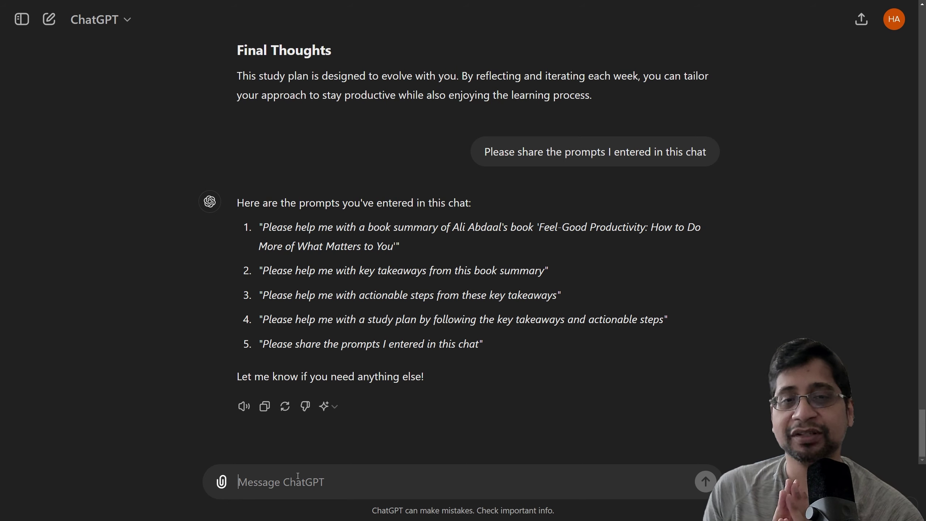
{"action": "left_click", "coordinate": [298, 476]}
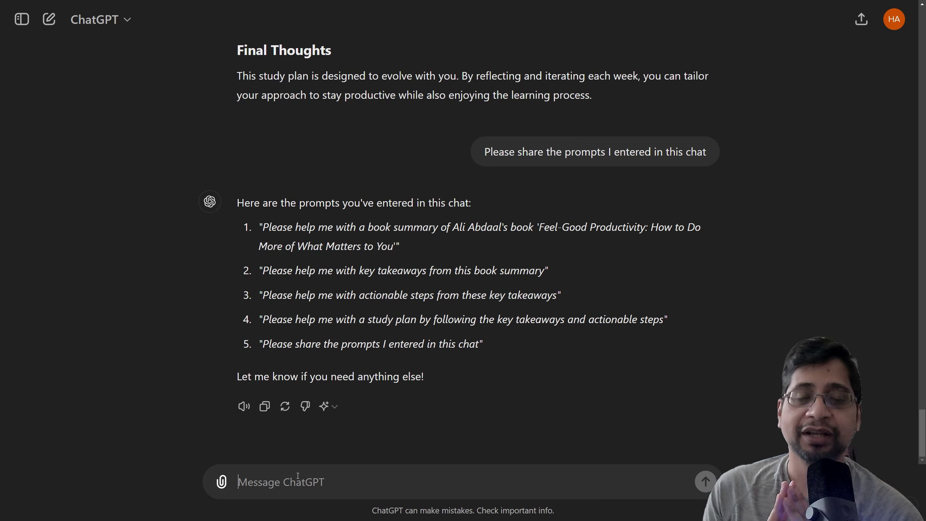